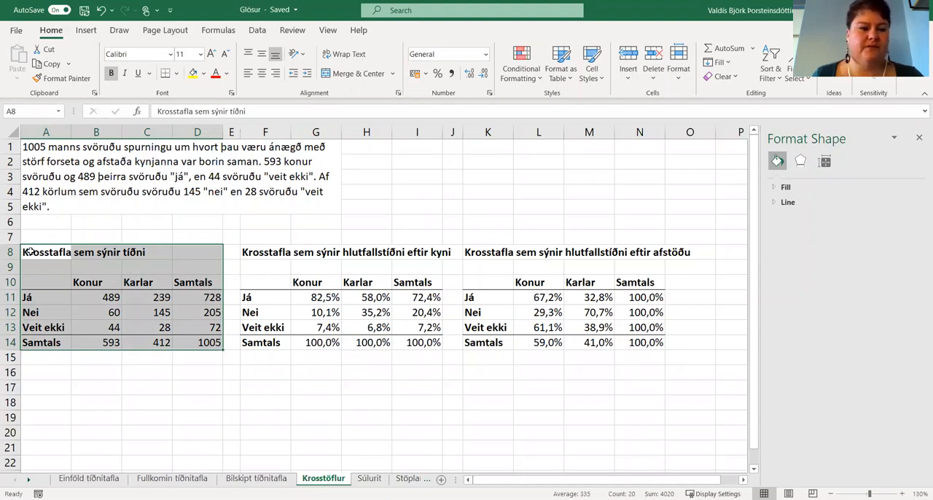
# Copy the frequency cross table in A8:D14 of the Krosstöflur sheet to cell A1 of a new worksheet.
pyautogui.moveTo(29, 250); pyautogui.dragTo(196, 344)
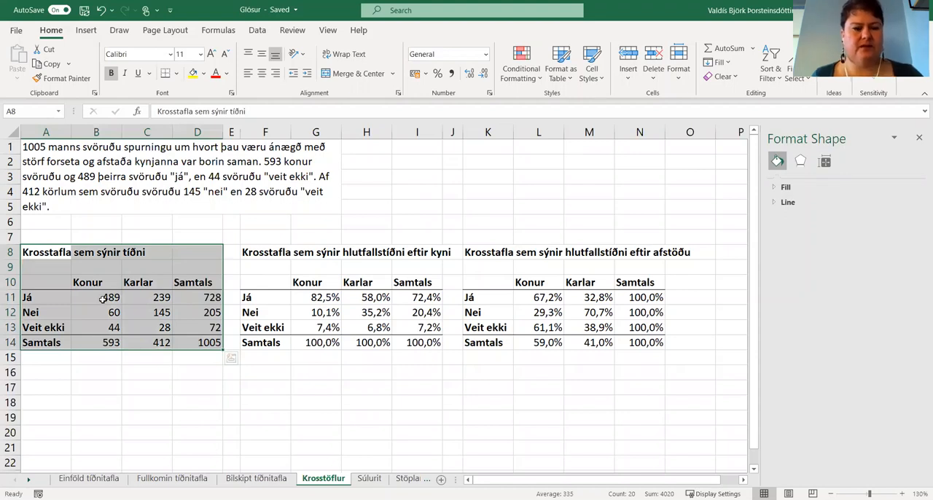
pyautogui.hotkey('ctrl', 'c')
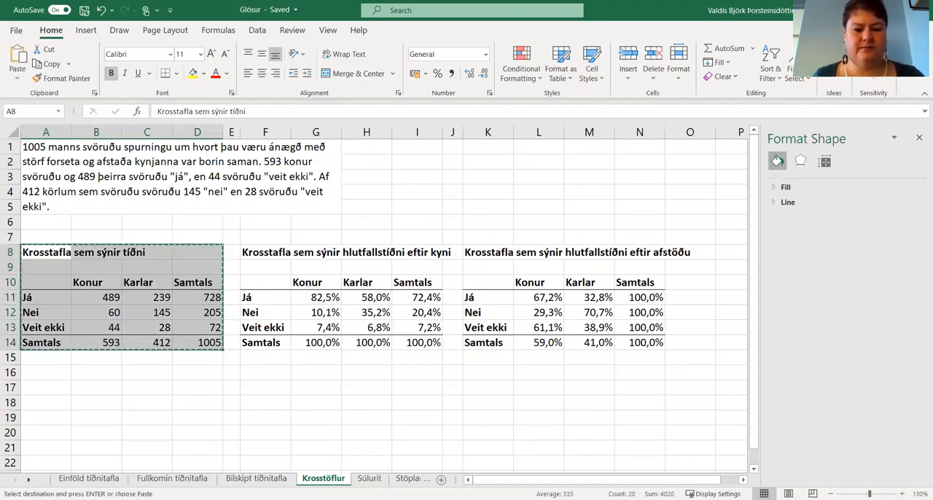
pyautogui.click(441, 479)
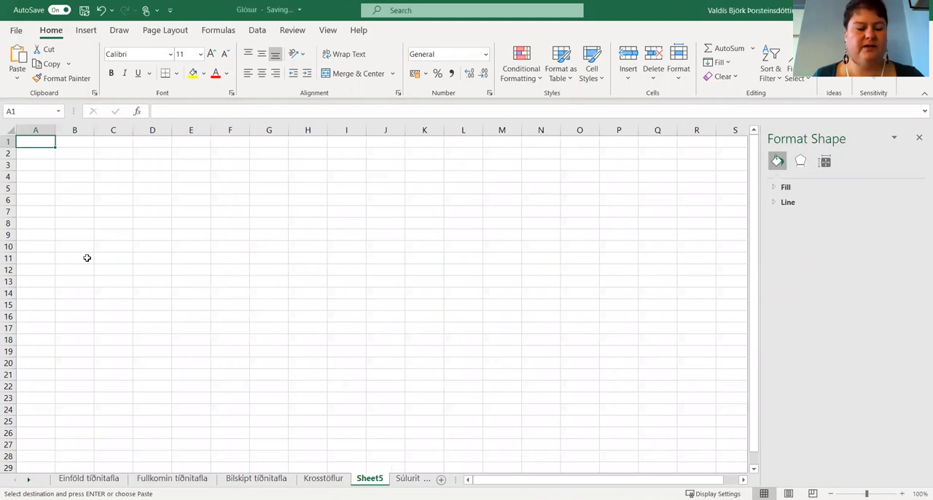
pyautogui.press('Return')
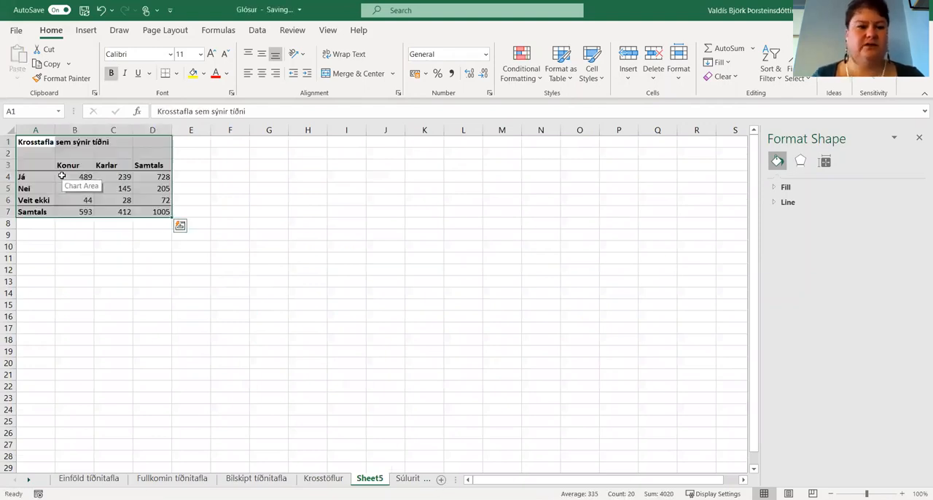
pyautogui.click(111, 339)
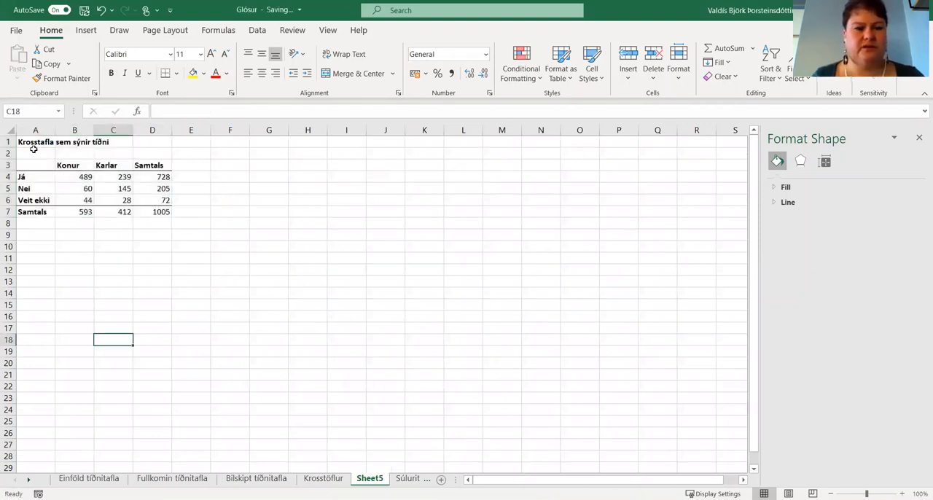
# Rename the new worksheet as Skífurit.
pyautogui.doubleClick(368, 479)
pyautogui.write('S')
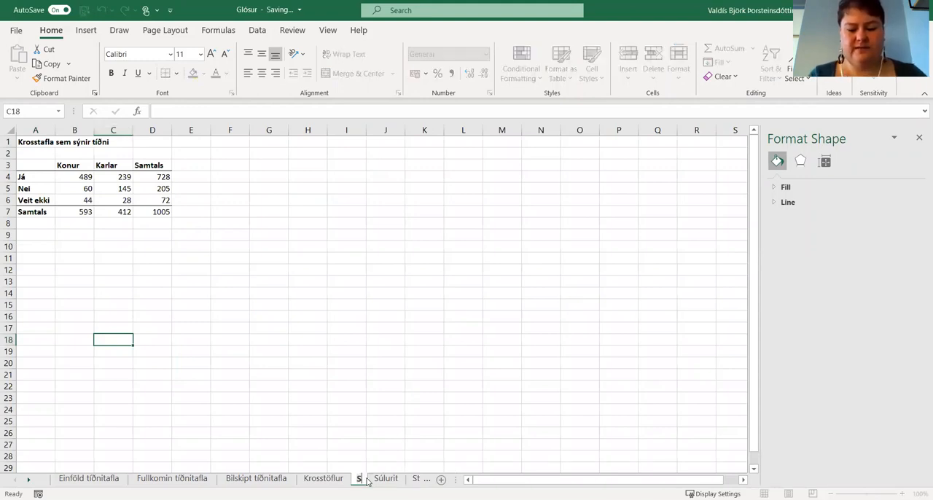
pyautogui.write('kífurit')
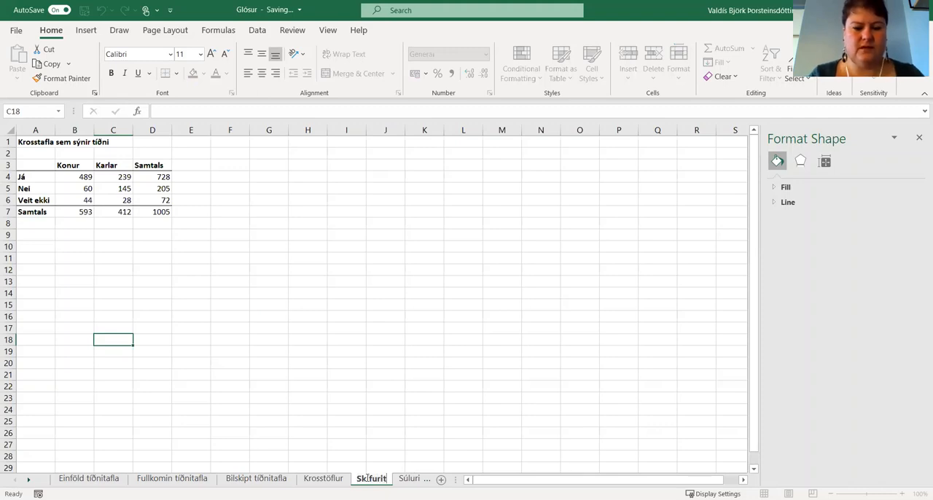
pyautogui.press('Return')
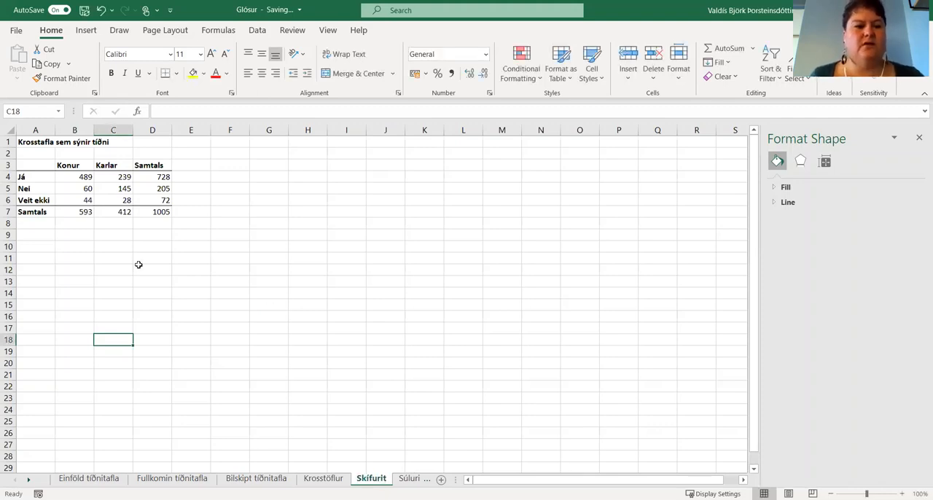
pyautogui.click(264, 256)
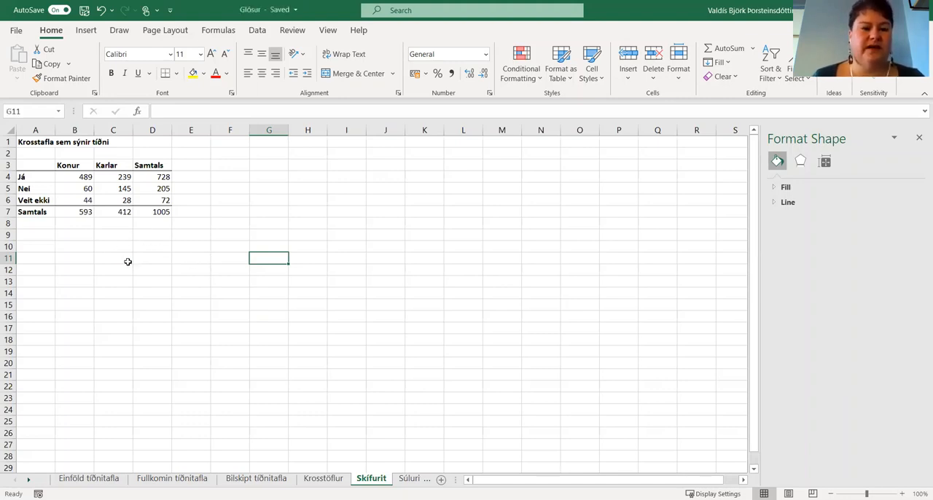
# Insert a basic 2-D pie chart from the Samtals values for Já, Nei and Veit ekki in D4:D6.
pyautogui.scroll(5, 127, 262)
pyautogui.scroll(2, 133, 265)
pyautogui.click(433, 282)
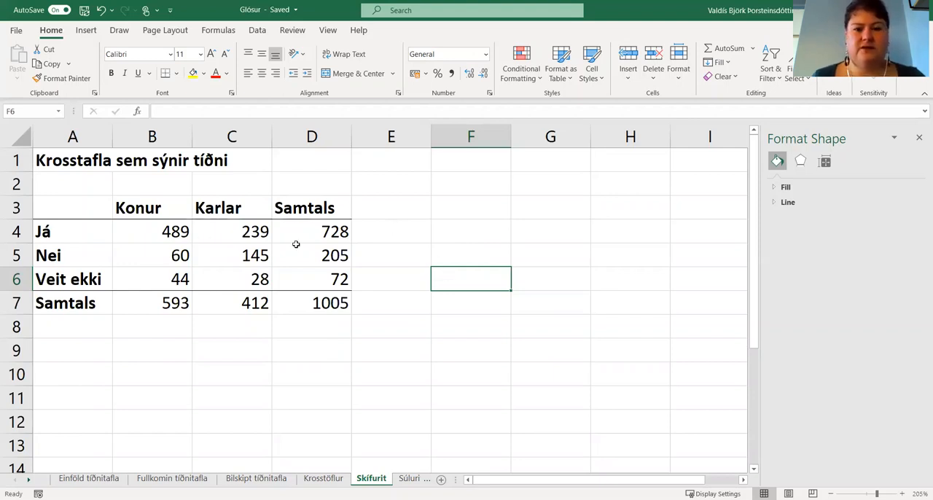
pyautogui.click(412, 358)
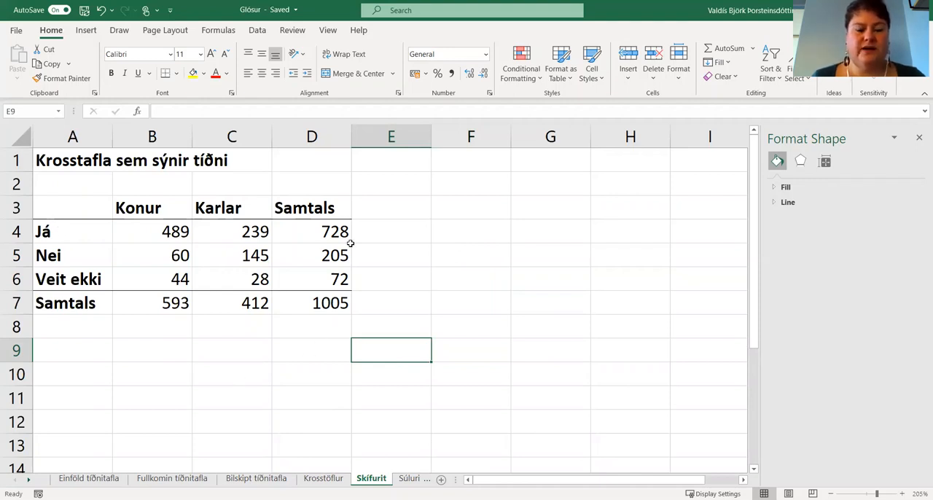
pyautogui.moveTo(325, 226); pyautogui.dragTo(329, 284)
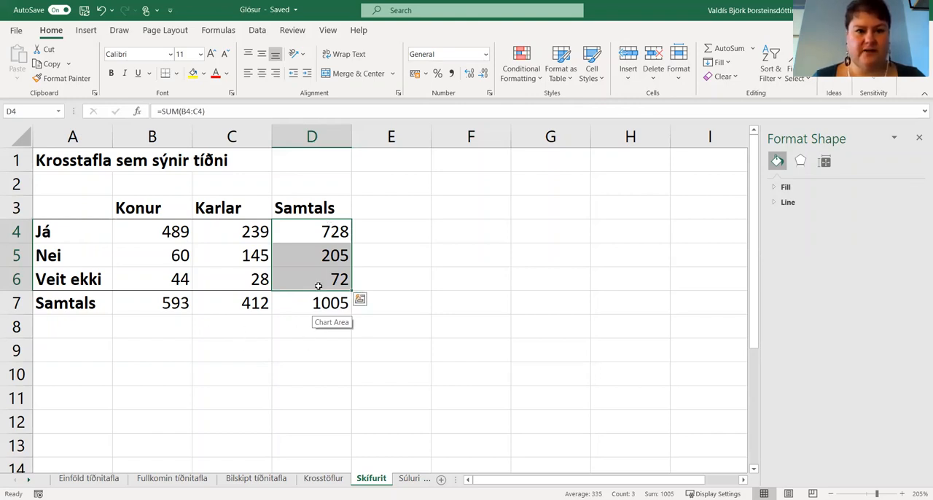
pyautogui.click(85, 30)
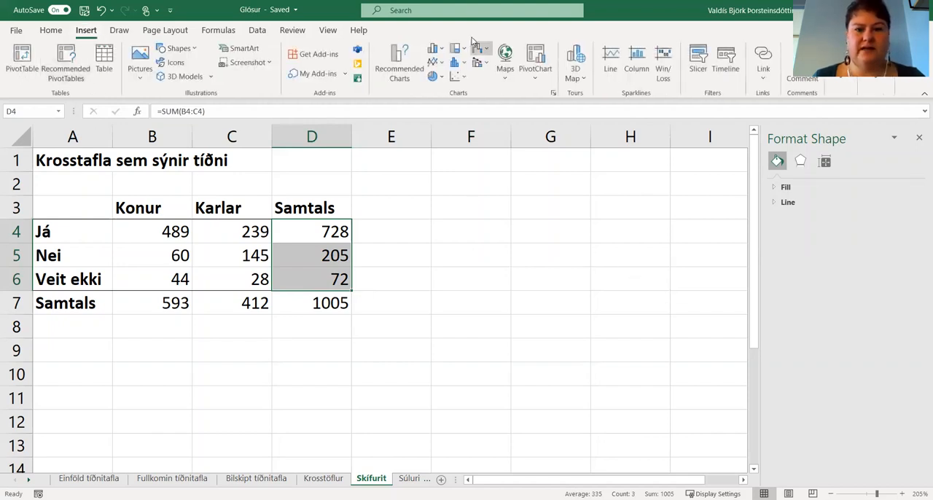
pyautogui.click(441, 78)
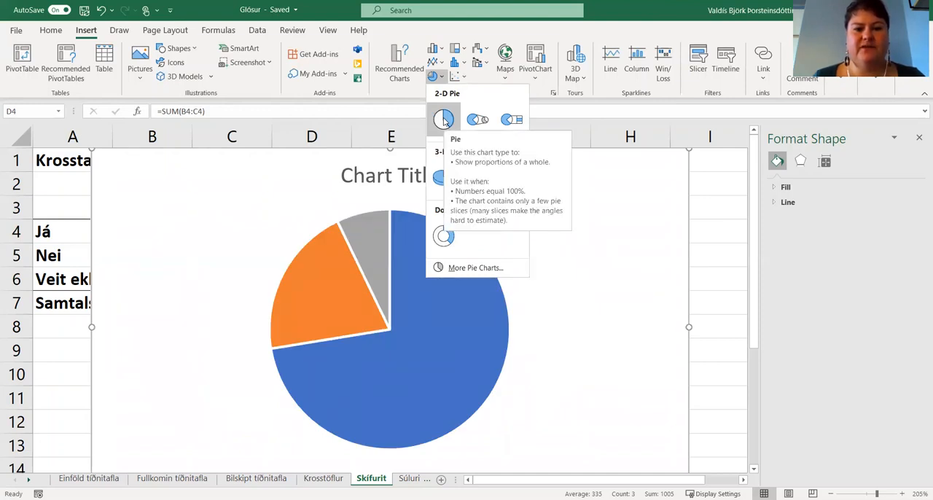
pyautogui.click(444, 120)
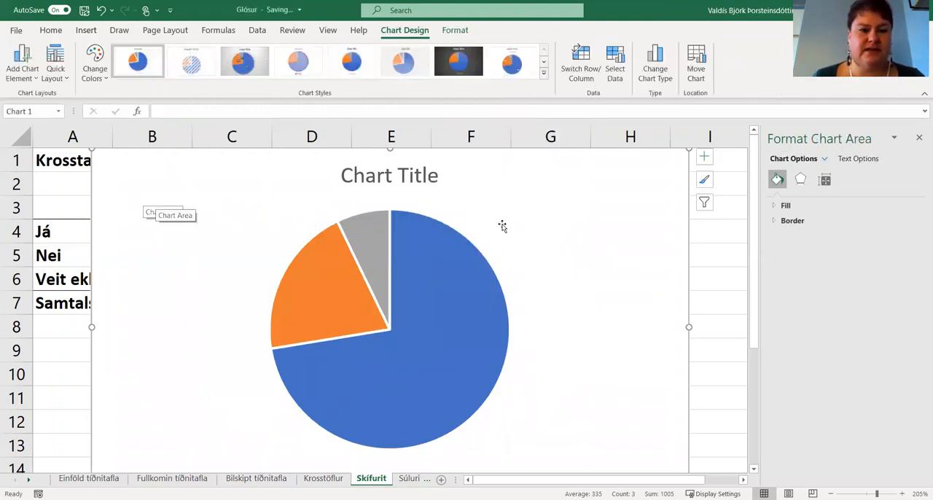
# Move the pie chart below the table so that it starts at row 8 near the sheet's first column.
pyautogui.moveTo(175, 179); pyautogui.dragTo(131, 346)
pyautogui.scroll(-3, 454, 278)
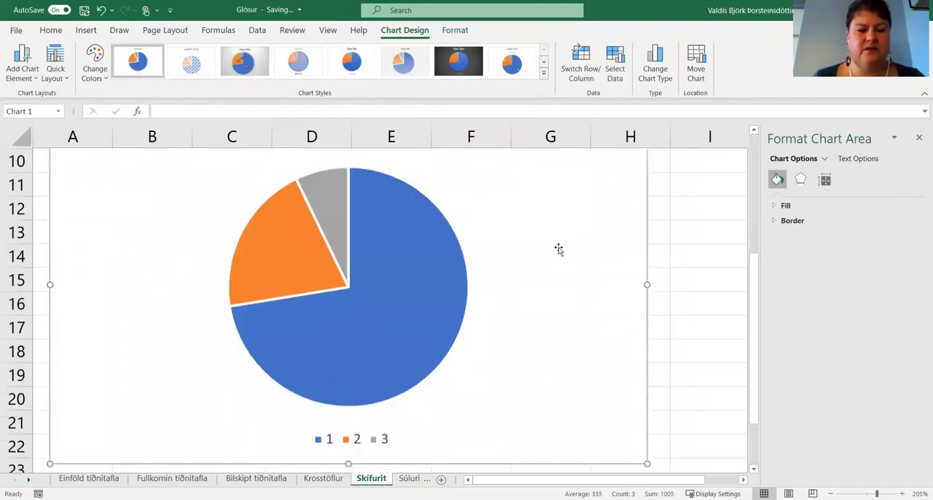
pyautogui.keyDown('ctrl'); pyautogui.scroll(-2, 558, 255); pyautogui.keyUp('ctrl')
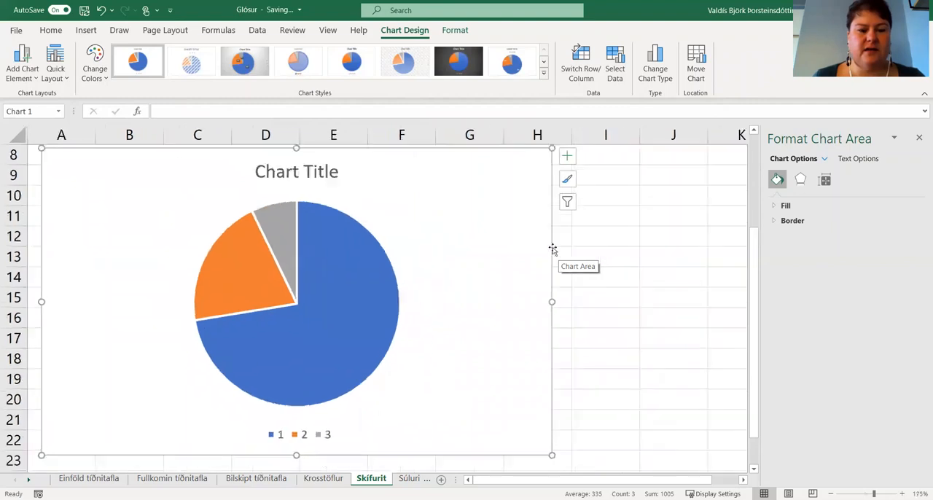
pyautogui.scroll(3, 483, 285)
pyautogui.scroll(-4, 485, 284)
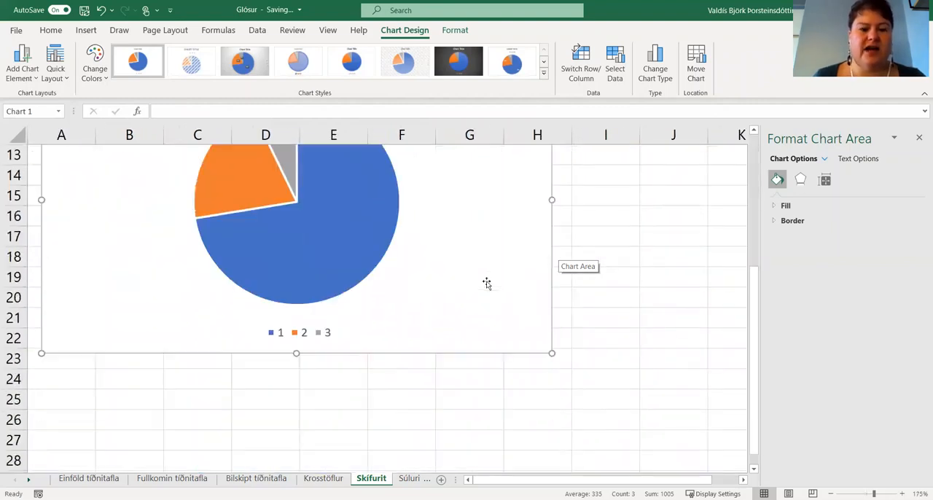
pyautogui.scroll(2, 486, 283)
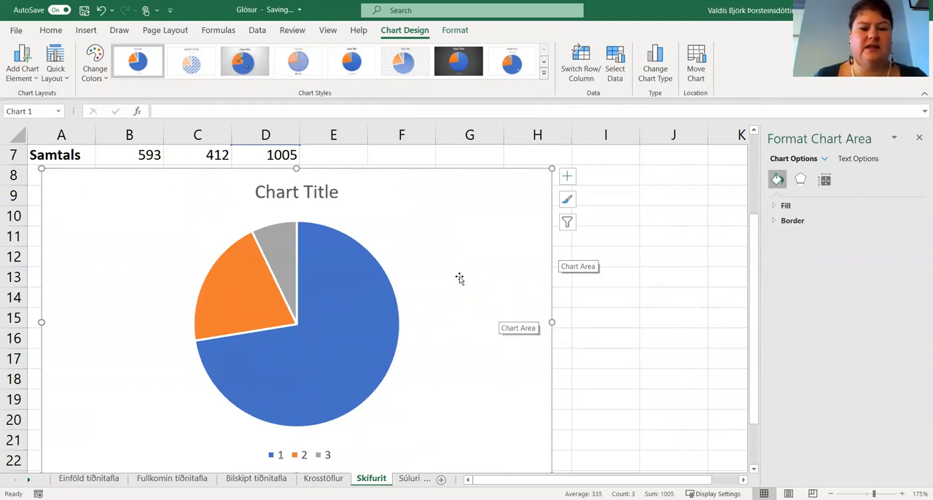
# Set the pie chart's category labels to the answer names in A4:A6.
pyautogui.scroll(2, 460, 277)
pyautogui.scroll(-1, 467, 279)
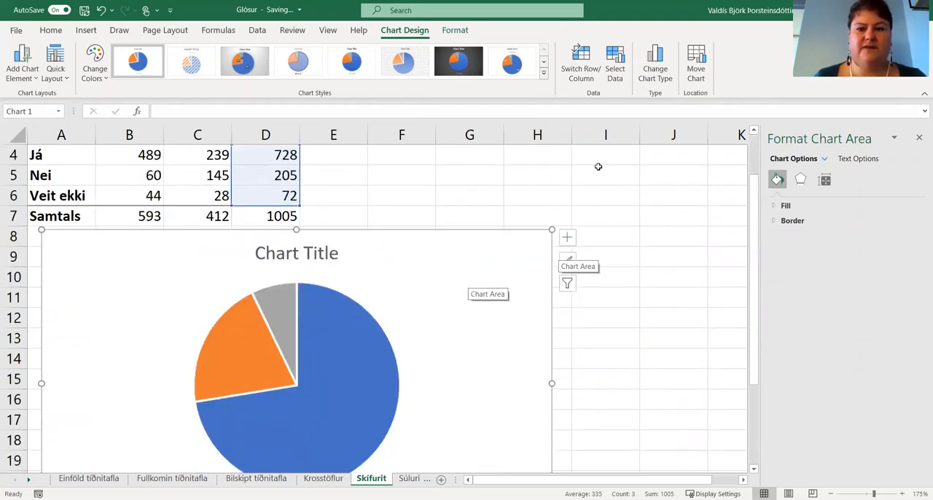
pyautogui.click(616, 58)
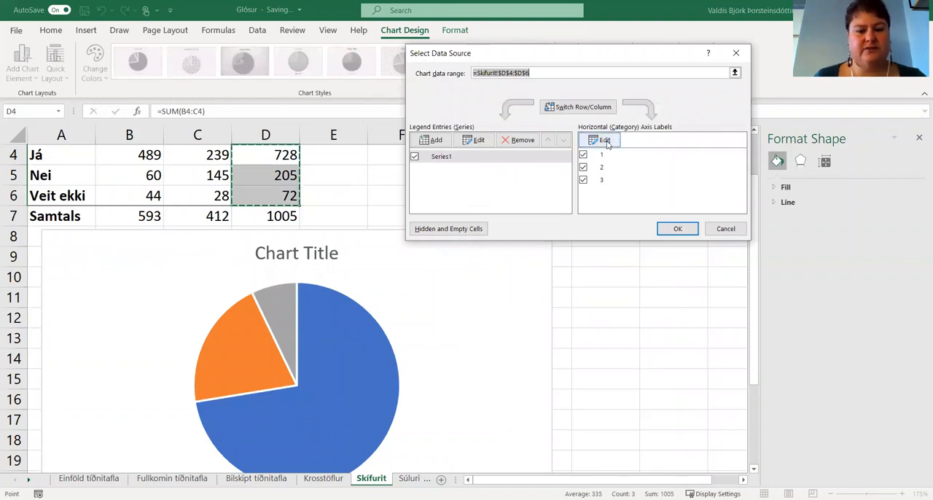
pyautogui.click(606, 141)
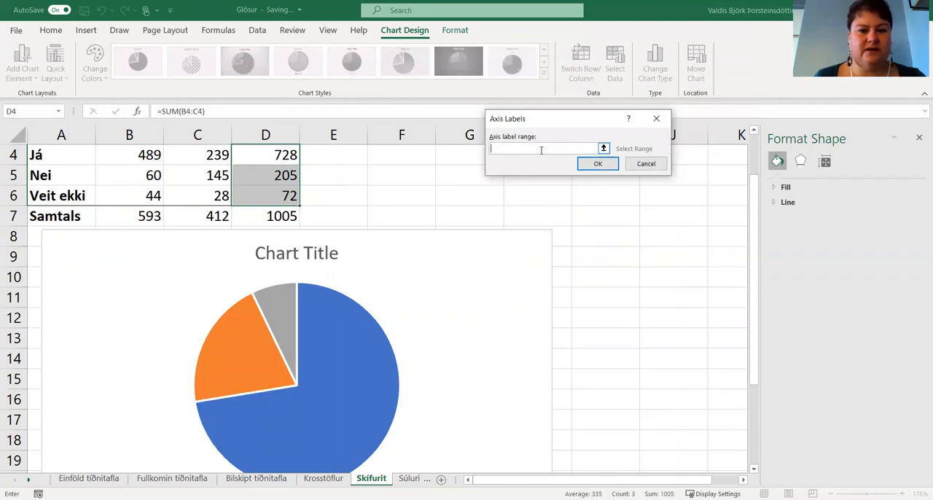
pyautogui.click(69, 151)
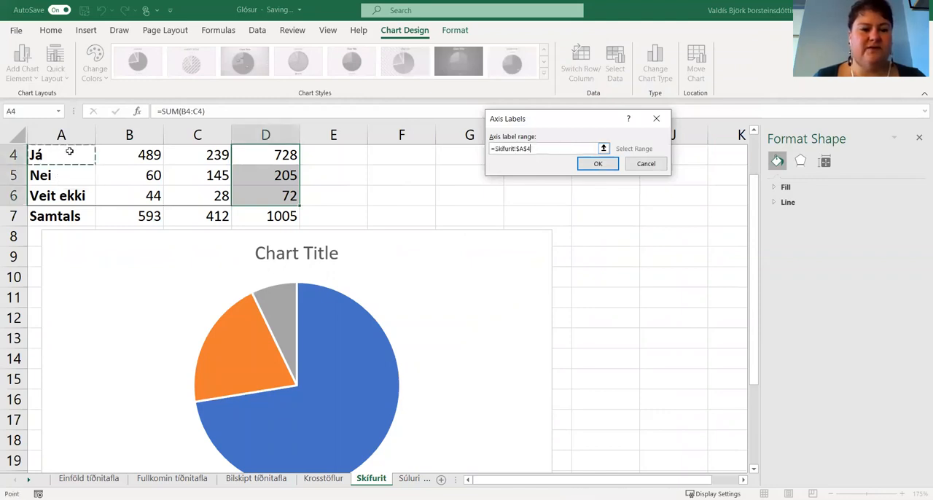
pyautogui.moveTo(69, 151); pyautogui.dragTo(69, 195)
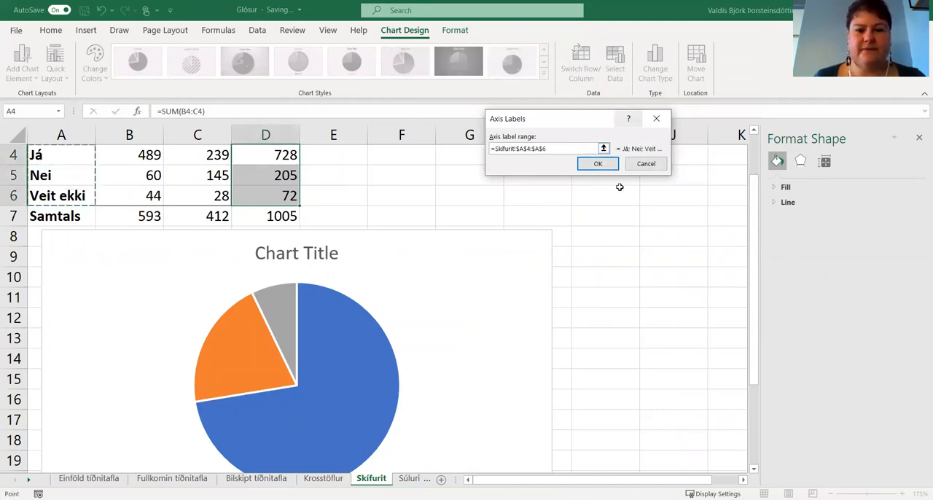
pyautogui.click(597, 164)
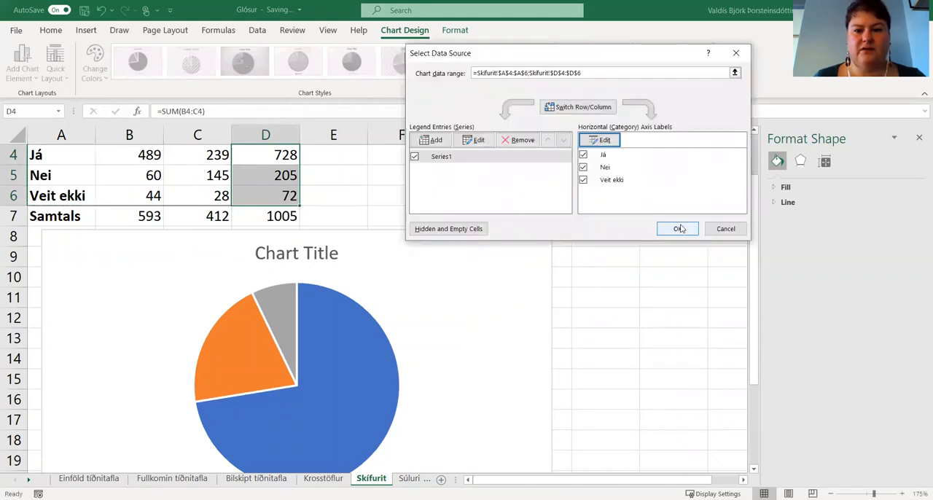
pyautogui.click(676, 229)
# Replace the chart title with "Ert þú ánægð(ur) með störf forseta?".
pyautogui.scroll(-1, 578, 318)
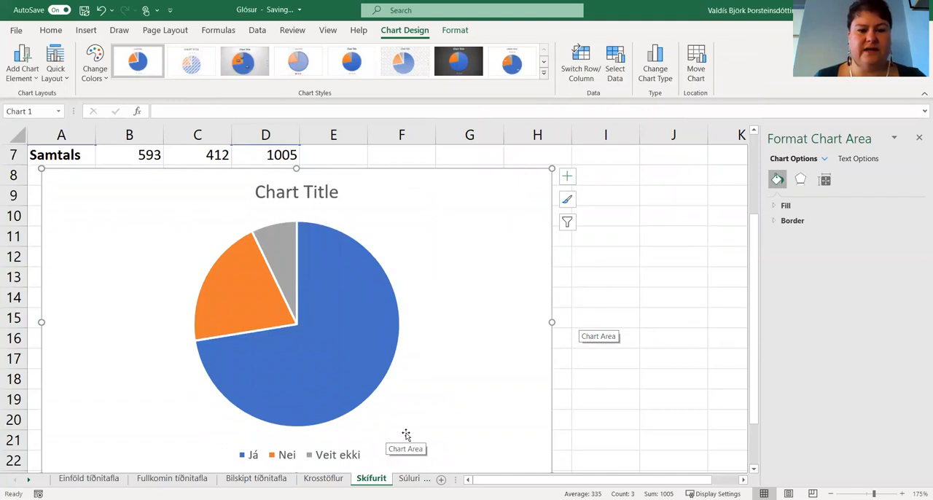
pyautogui.click(275, 191)
pyautogui.doubleClick(269, 192)
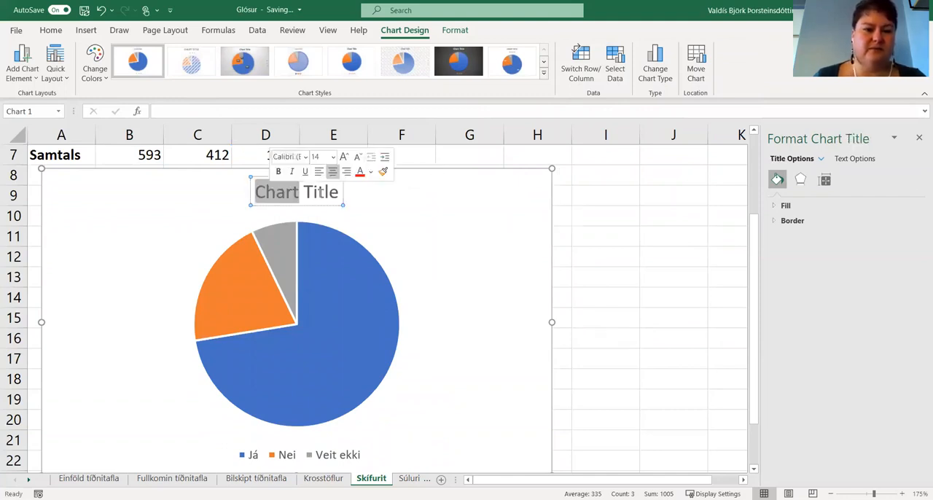
pyautogui.tripleClick(324, 192)
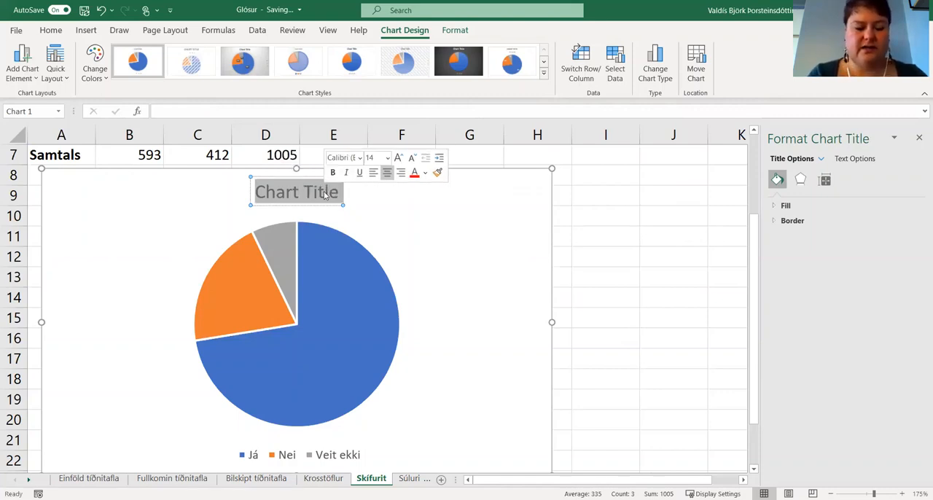
pyautogui.write('Ert þú')
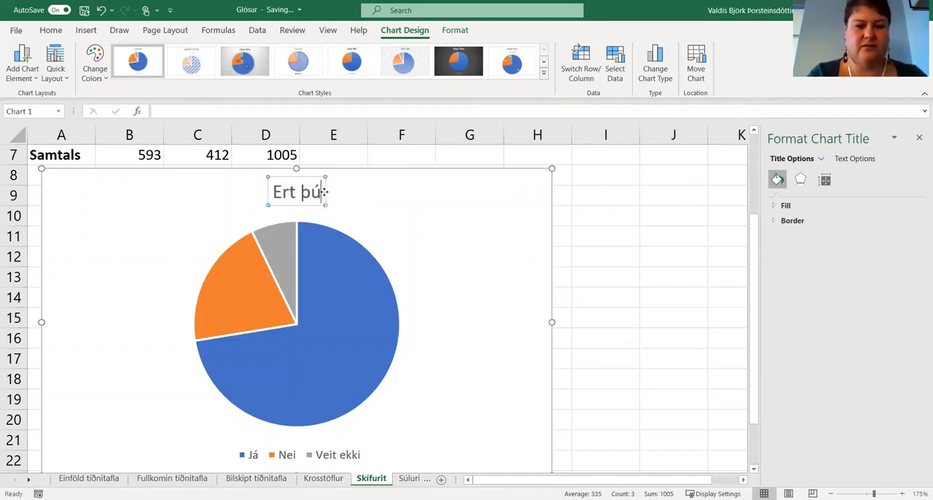
pyautogui.write(' ánægð')
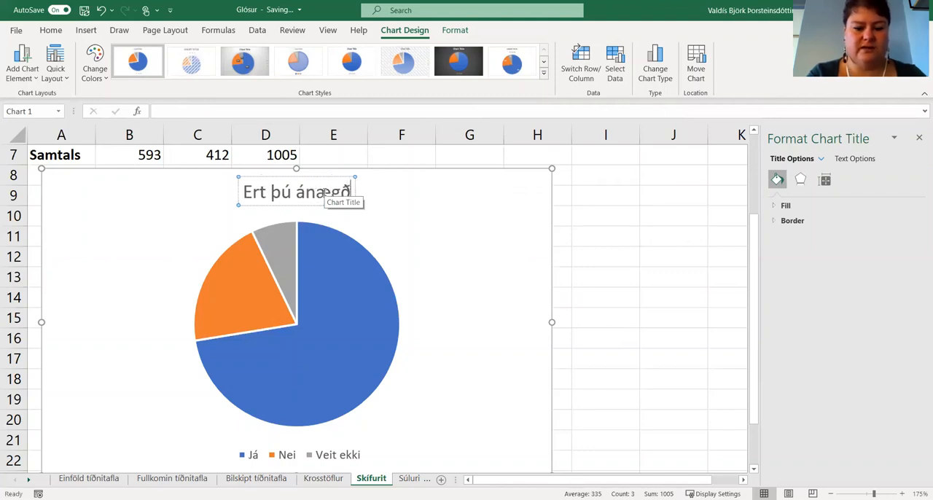
pyautogui.write('(ur)')
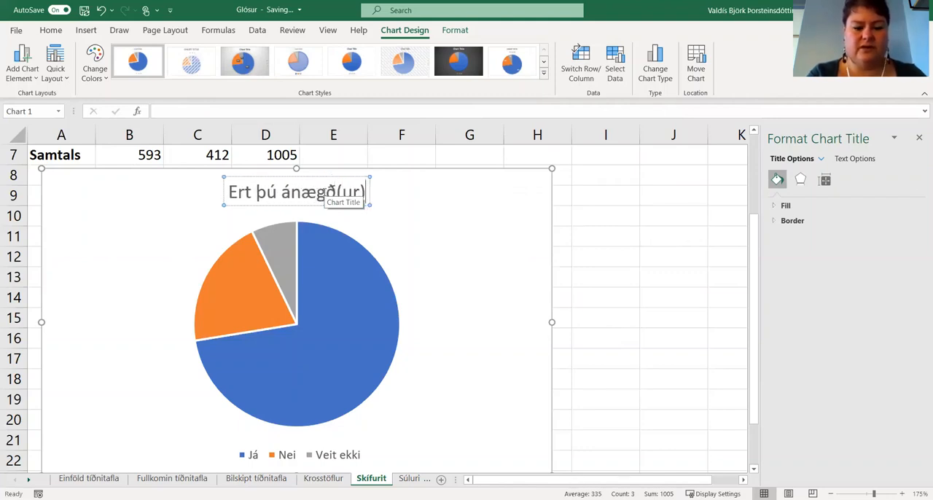
pyautogui.write(' með st')
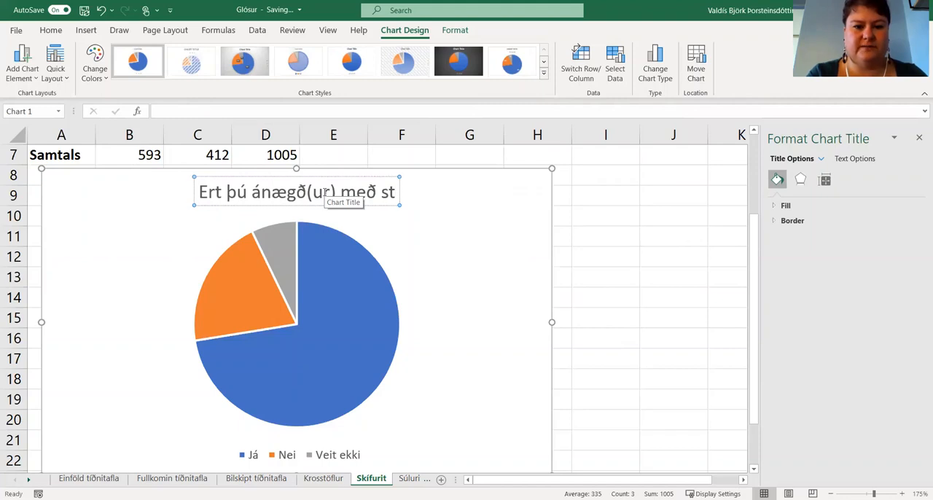
pyautogui.write('örf for')
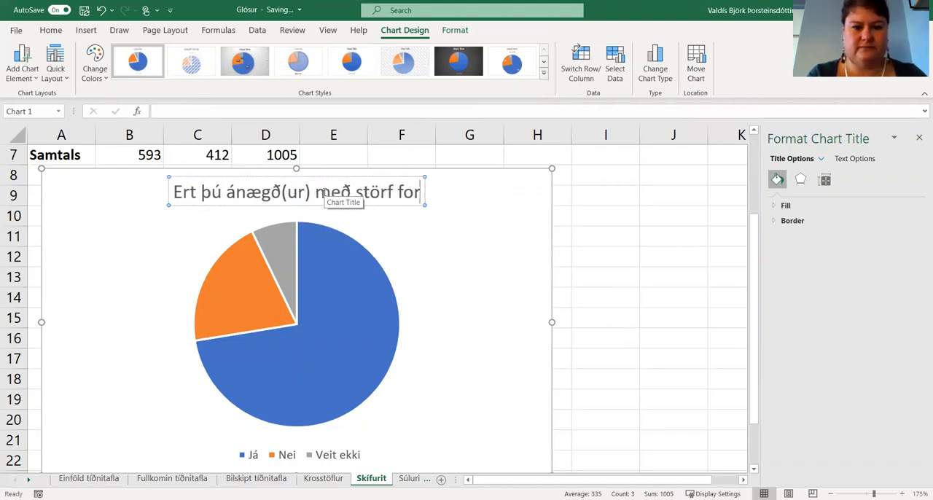
pyautogui.write('seta?')
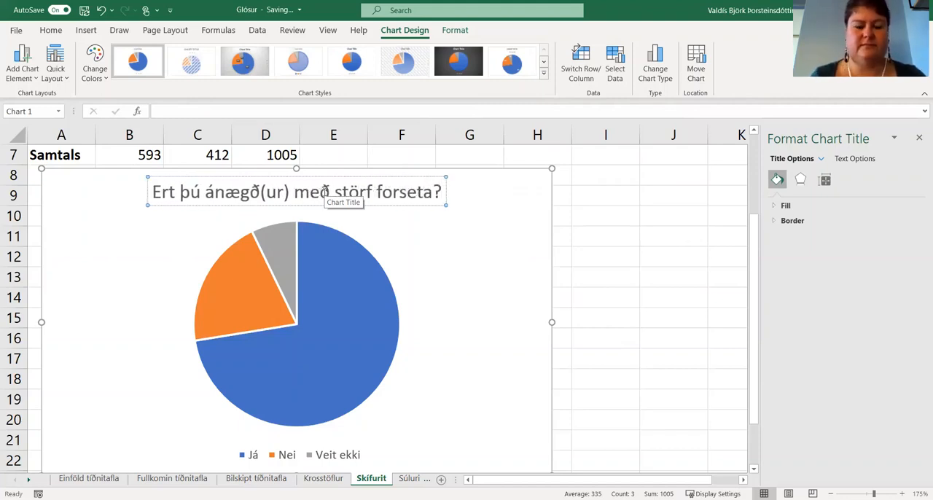
pyautogui.click(498, 293)
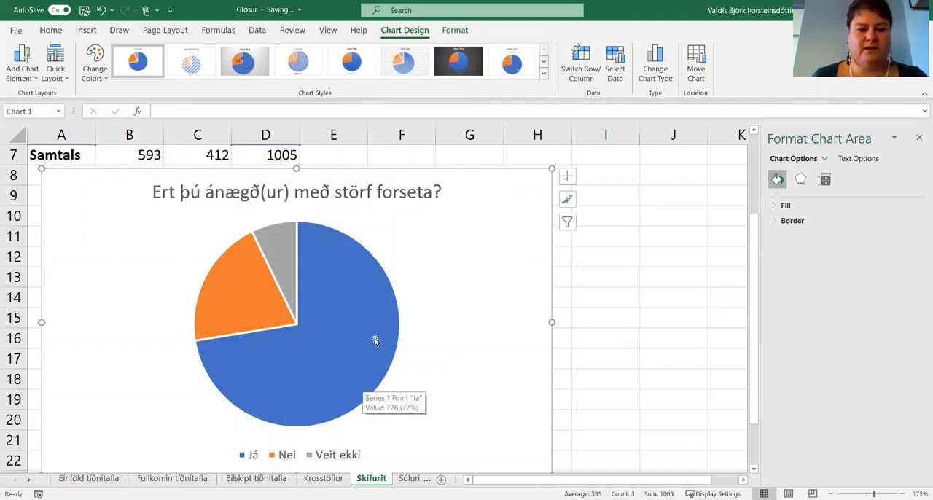
# Add data labels to the pie chart at the Outside End position.
pyautogui.scroll(-2, 459, 373)
pyautogui.scroll(2, 457, 373)
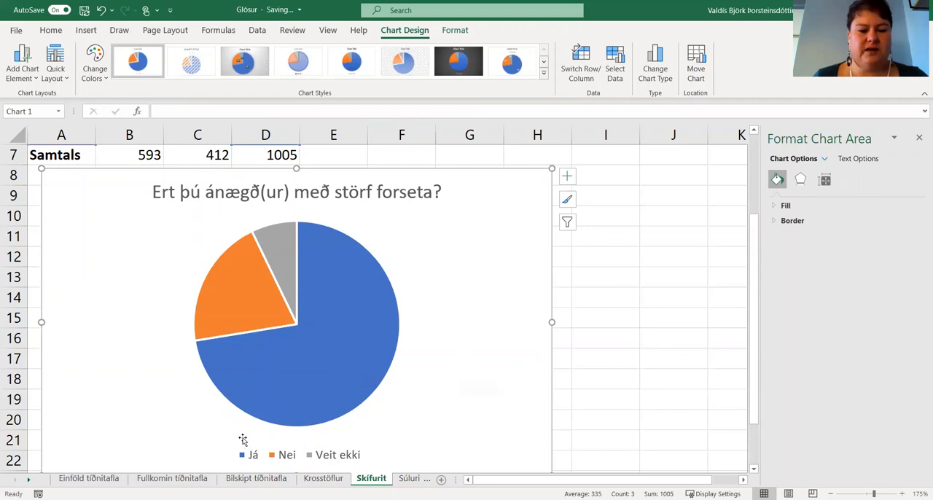
pyautogui.click(432, 417)
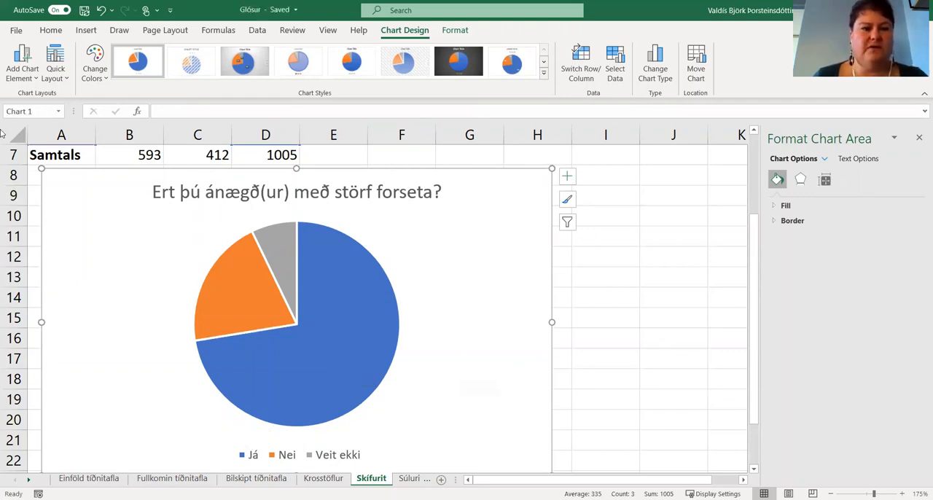
pyautogui.click(27, 80)
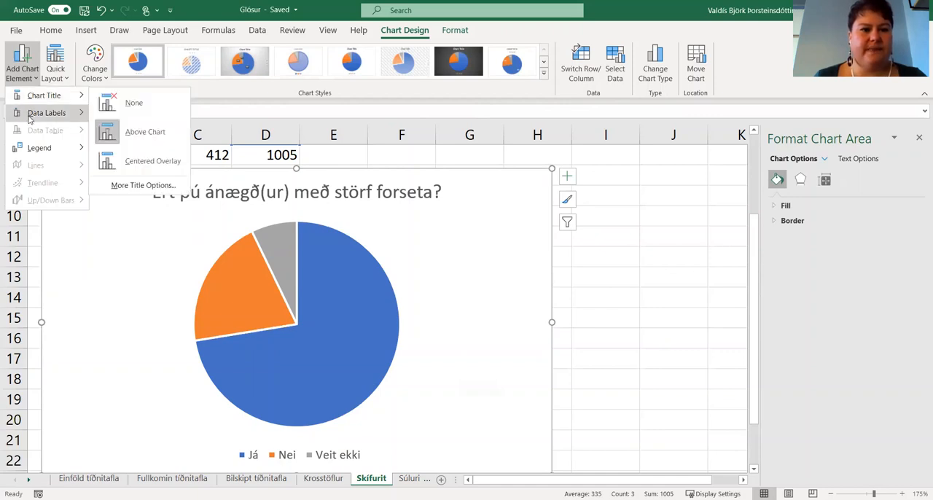
pyautogui.moveTo(69, 120)
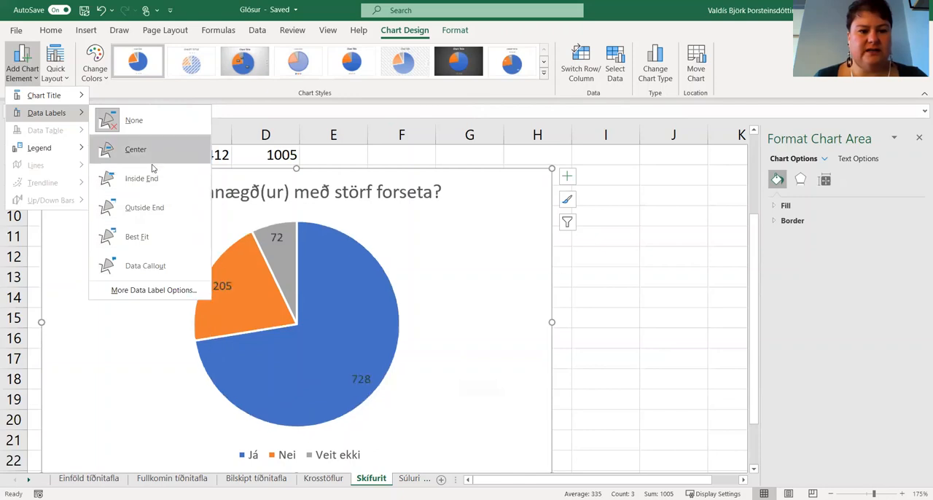
pyautogui.click(132, 207)
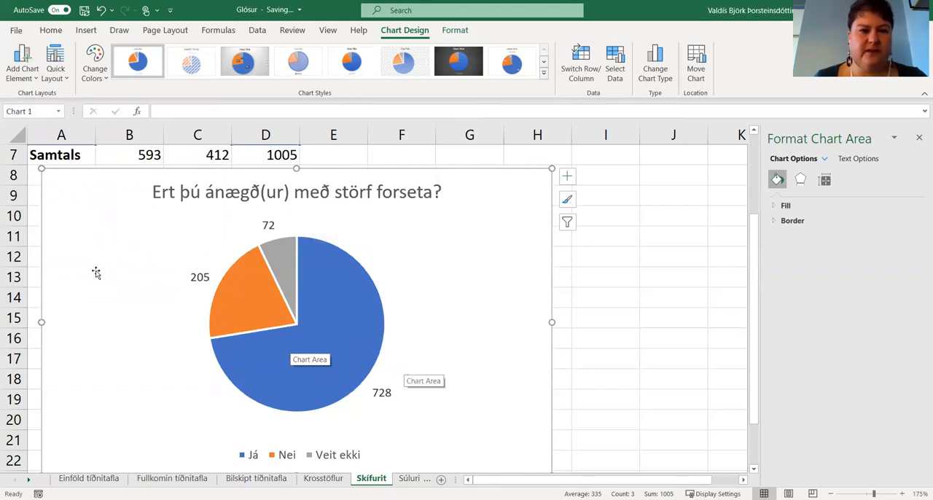
# Place the chart legend to the right of the pie.
pyautogui.click(20, 82)
pyautogui.moveTo(19, 150)
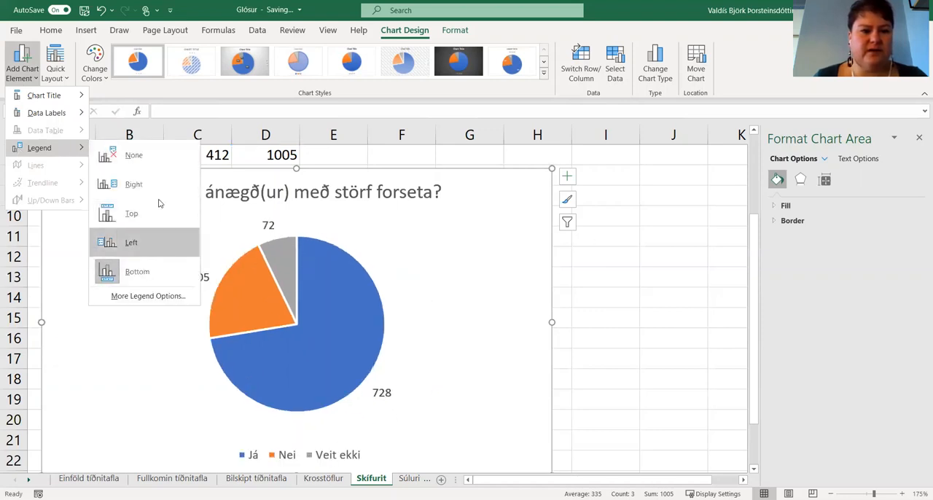
pyautogui.click(160, 190)
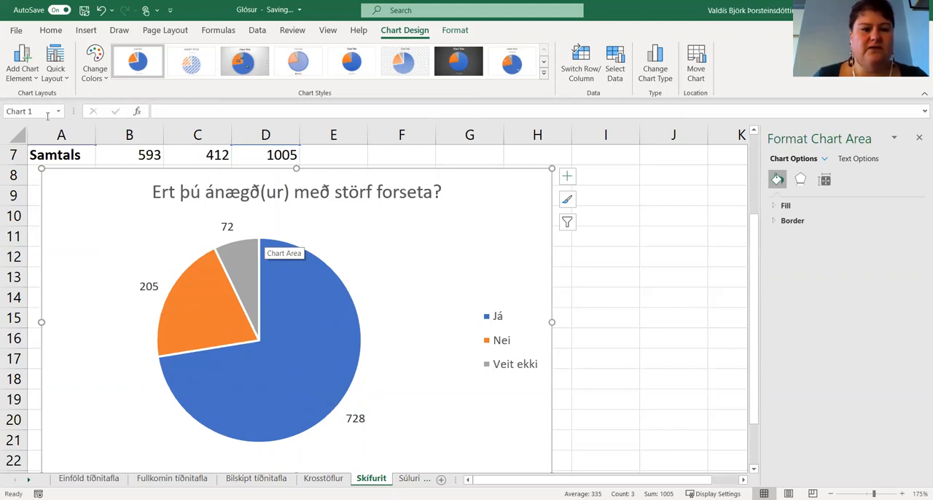
pyautogui.click(30, 79)
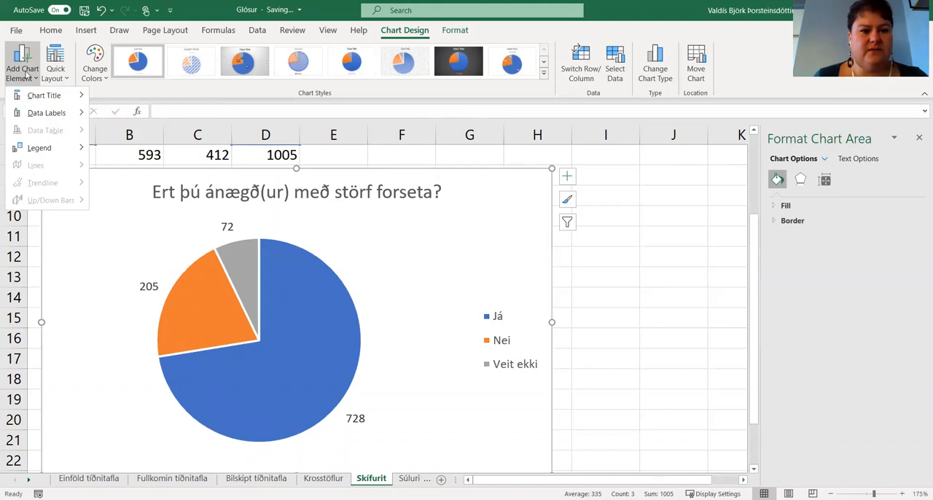
pyautogui.click(467, 260)
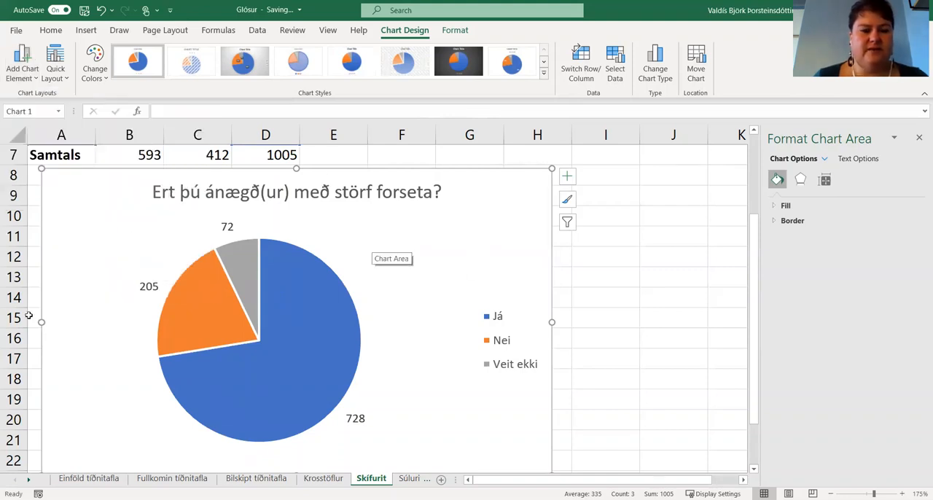
# Format the pie chart's data labels to include the category name and legend key along with the value.
pyautogui.click(355, 418)
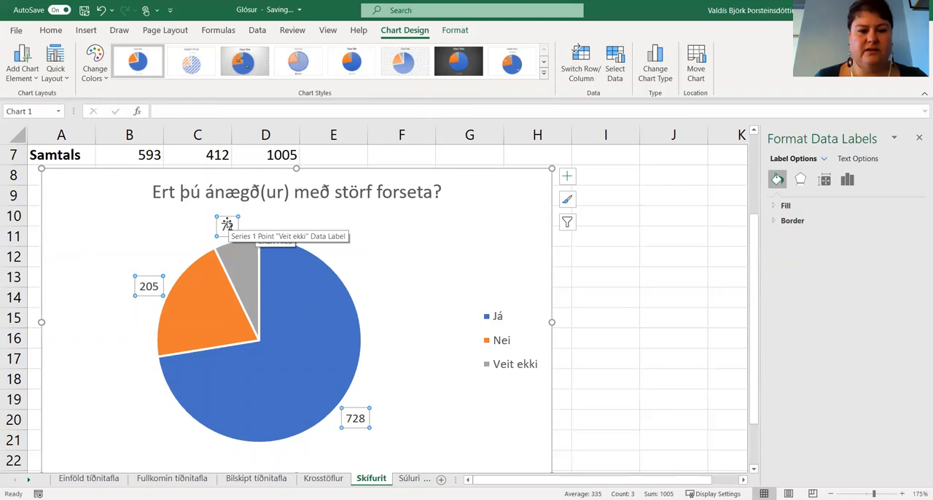
pyautogui.rightClick(228, 230)
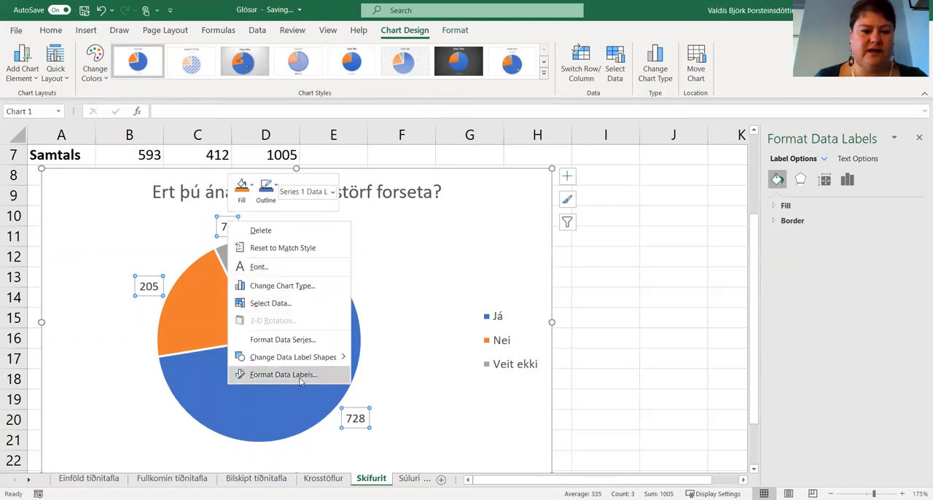
pyautogui.click(896, 279)
pyautogui.click(846, 179)
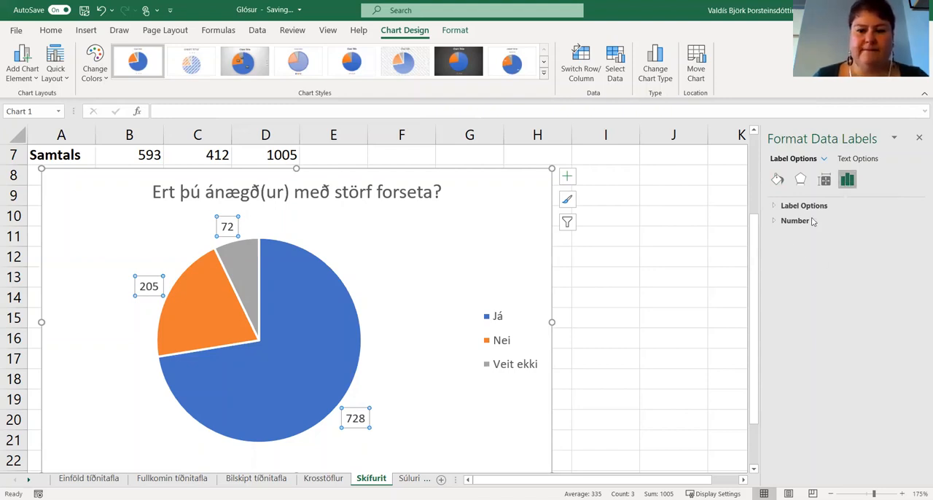
pyautogui.click(787, 208)
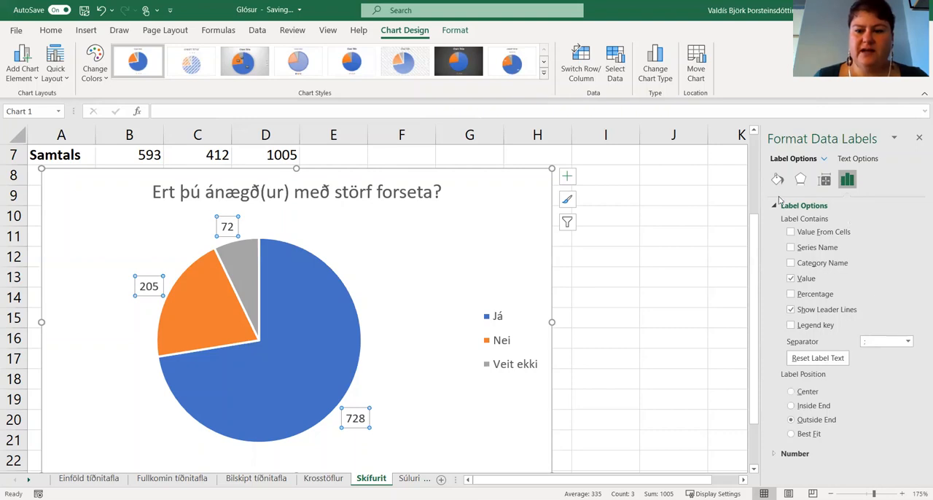
pyautogui.click(791, 263)
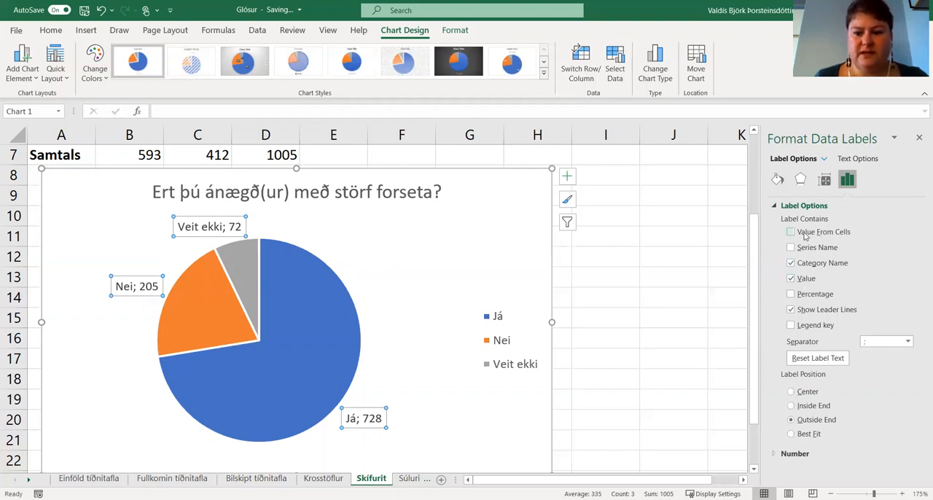
pyautogui.click(790, 327)
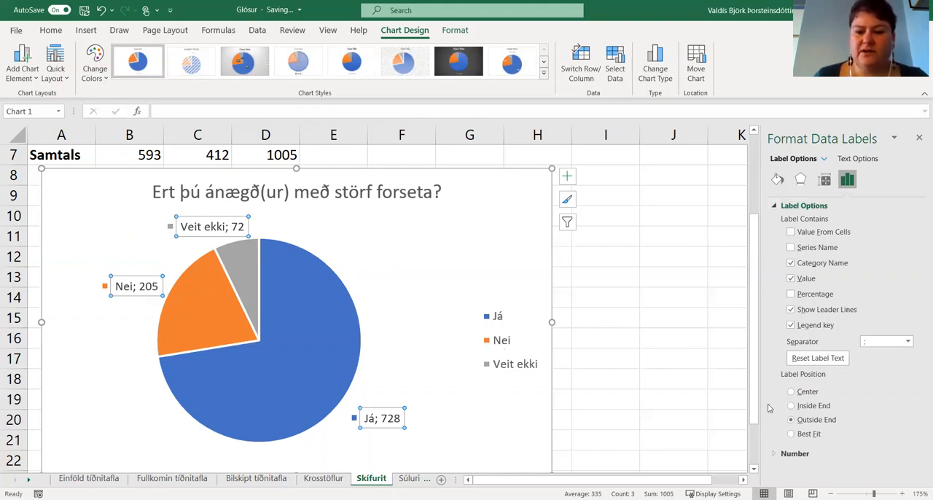
# Try percentages in place of values in the pie's data labels, and switch back to values.
pyautogui.click(790, 294)
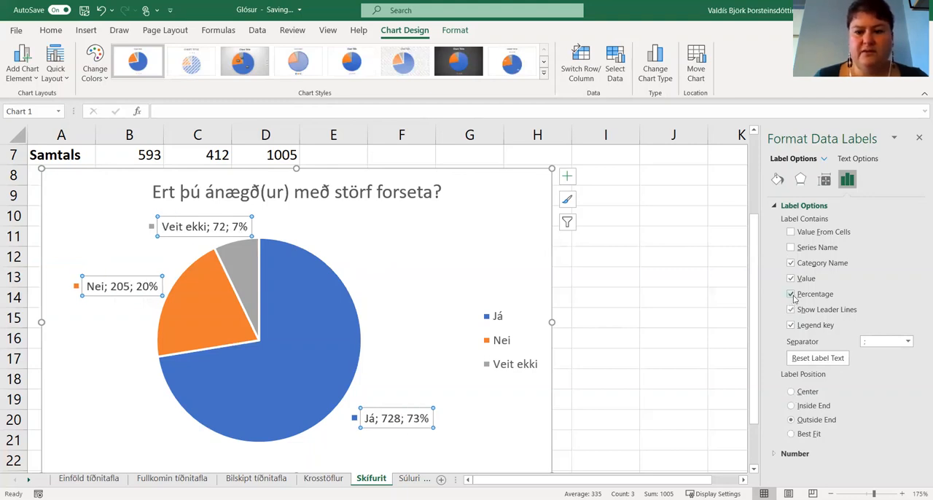
pyautogui.click(794, 279)
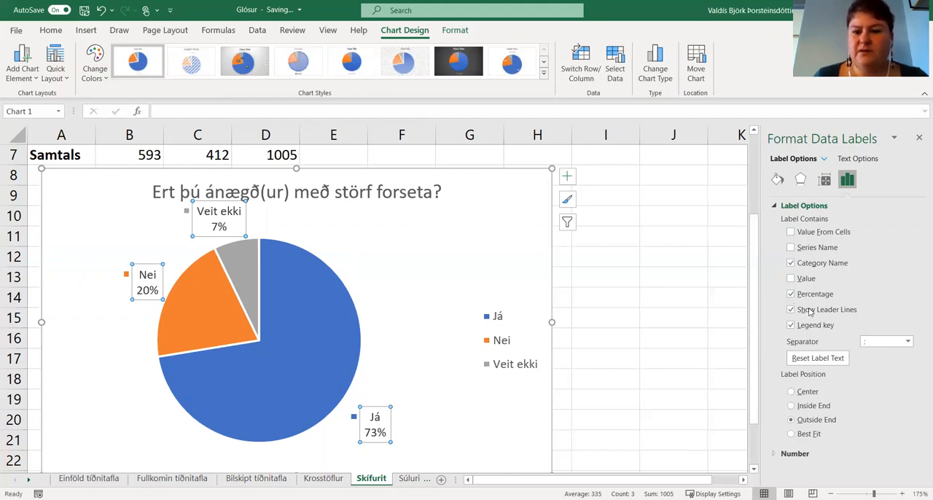
pyautogui.click(790, 278)
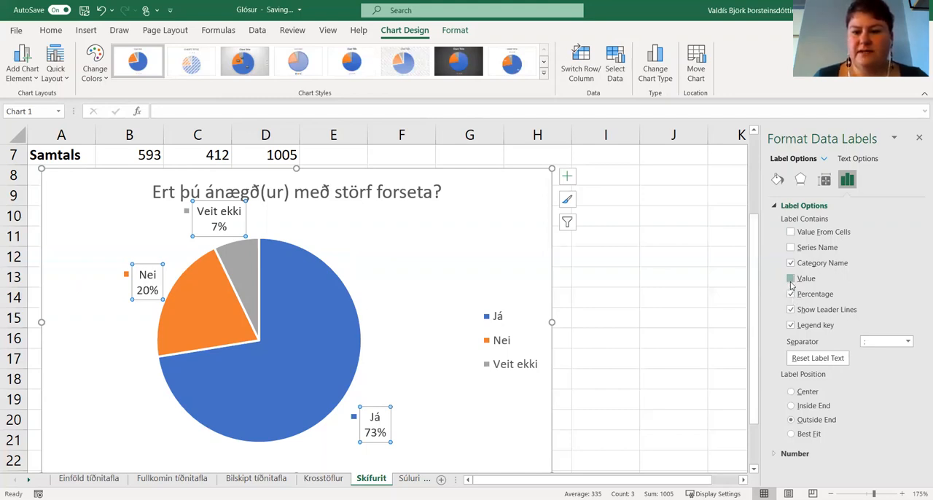
pyautogui.click(790, 295)
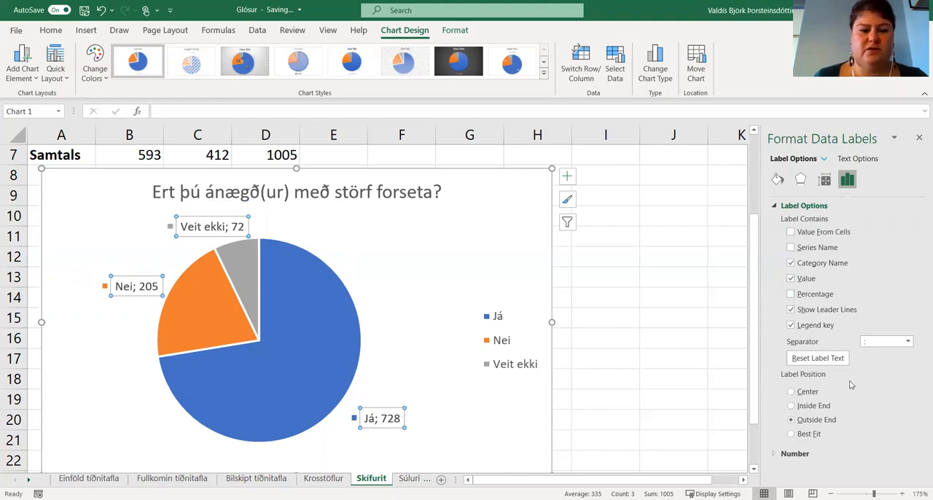